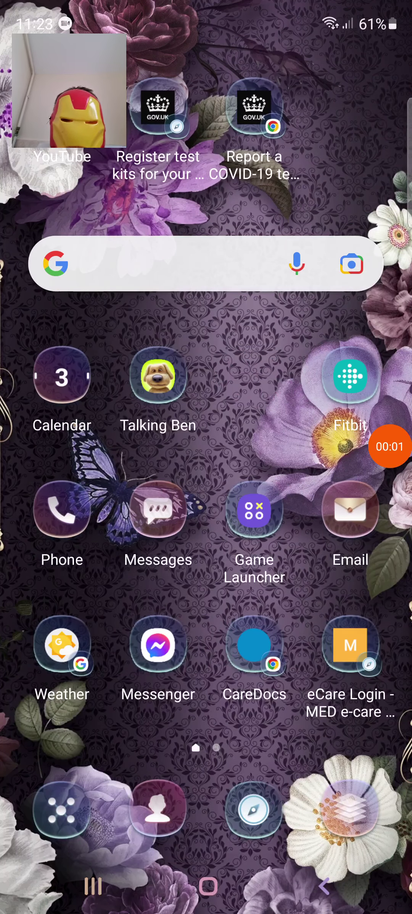
- Open the installed games collection, launch Roblox, and show the Auto Rap Battles game details
{"action": "left_click", "coordinate": [254, 511]}
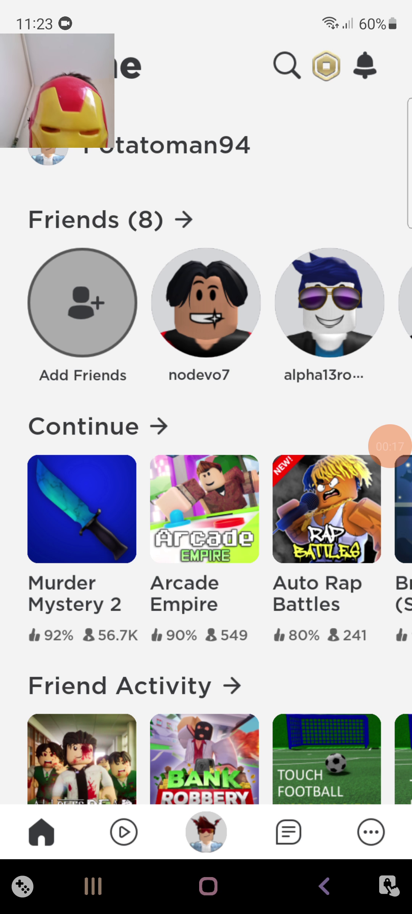
{"action": "scroll", "coordinate": [206, 509], "scroll_direction": "right", "scroll_amount": 2}
{"action": "scroll", "coordinate": [206, 509], "scroll_direction": "right", "scroll_amount": 1}
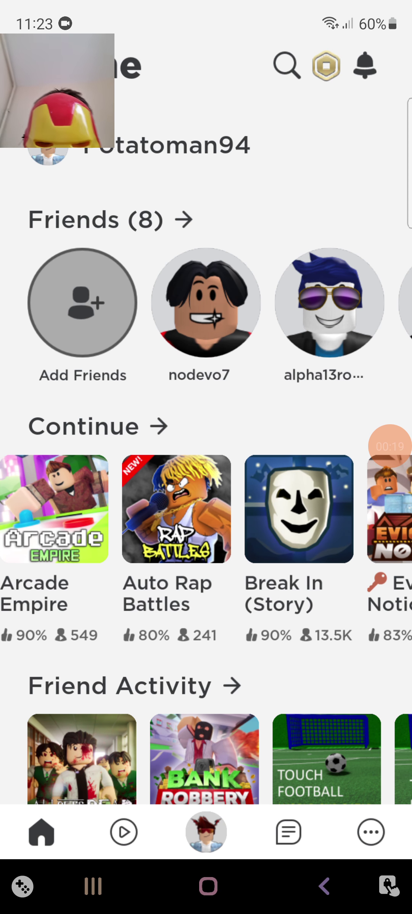
{"action": "scroll", "coordinate": [206, 509], "scroll_direction": "right", "scroll_amount": 1}
{"action": "left_click", "coordinate": [129, 509]}
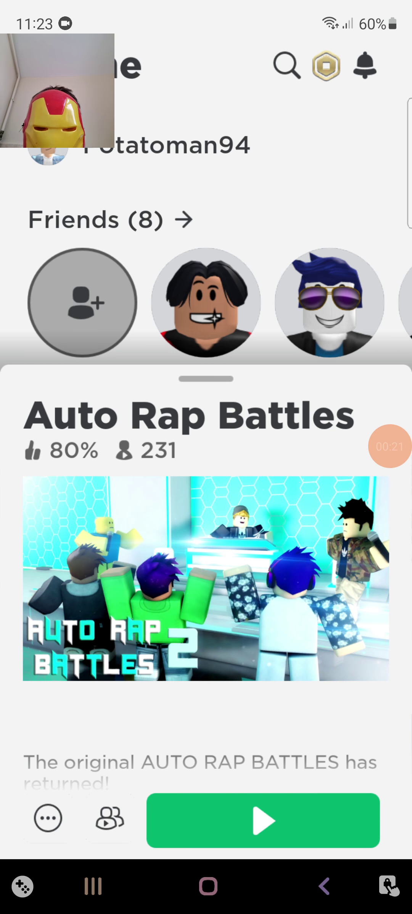
- Join an Auto Rap Battles server and open the in-game chat bar for typing
{"action": "left_click", "coordinate": [263, 820]}
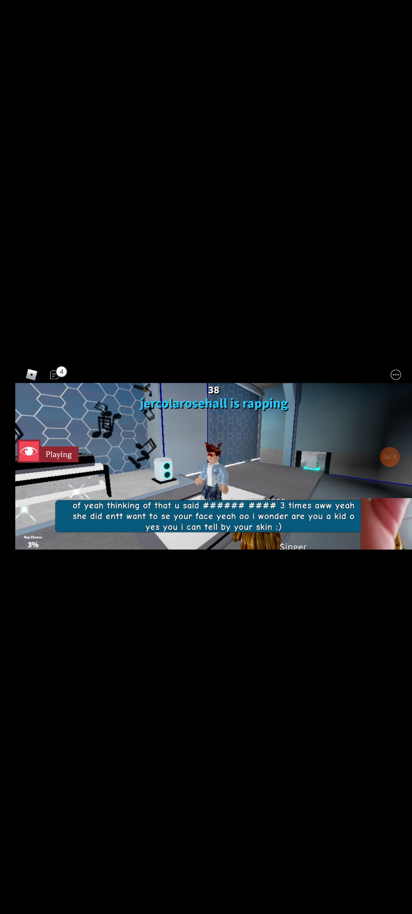
{"action": "left_click", "coordinate": [54, 373]}
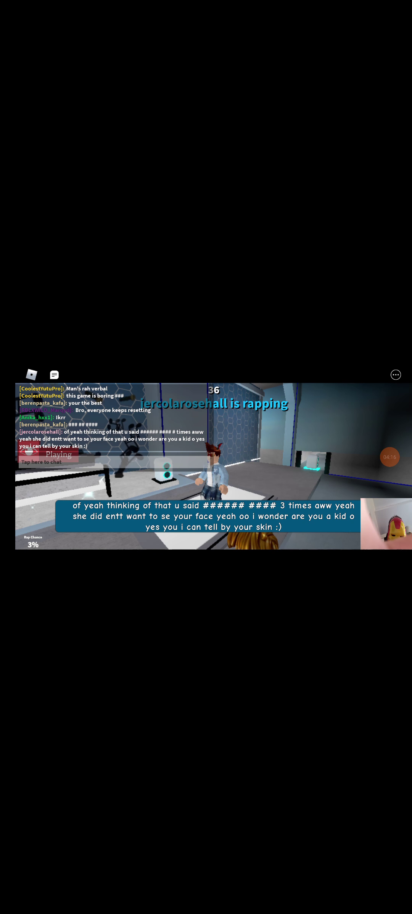
{"action": "left_click", "coordinate": [43, 461]}
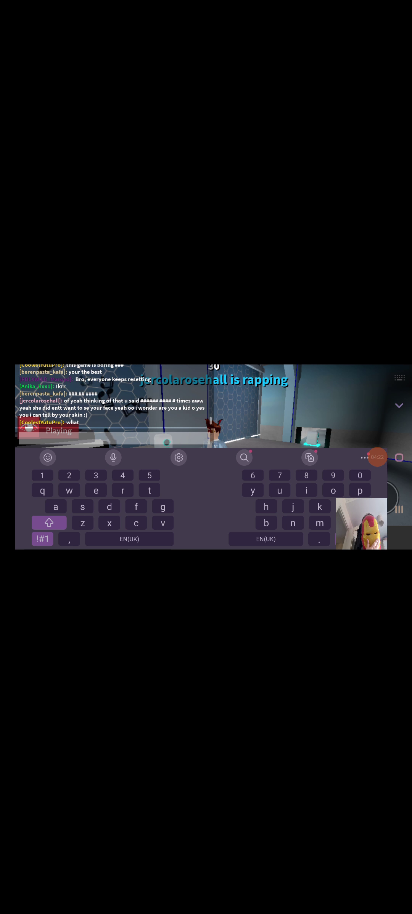
{"action": "type", "text": "its"}
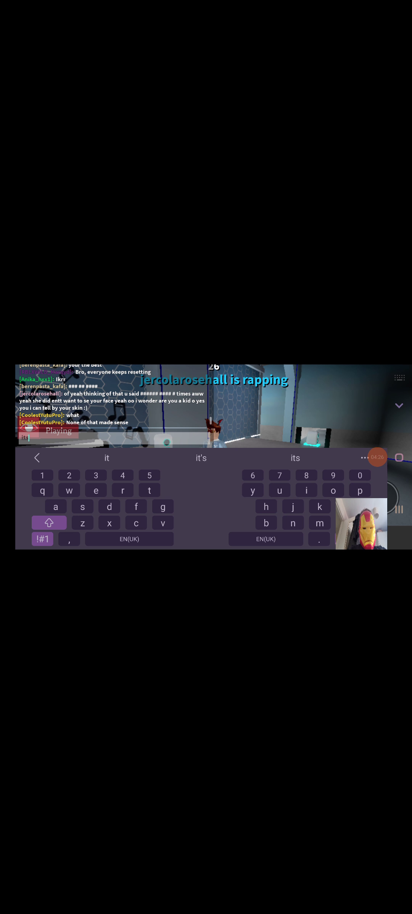
{"action": "key", "text": "BackSpace"}
{"action": "key", "text": "BackSpace"}
{"action": "type", "text": "t's "}
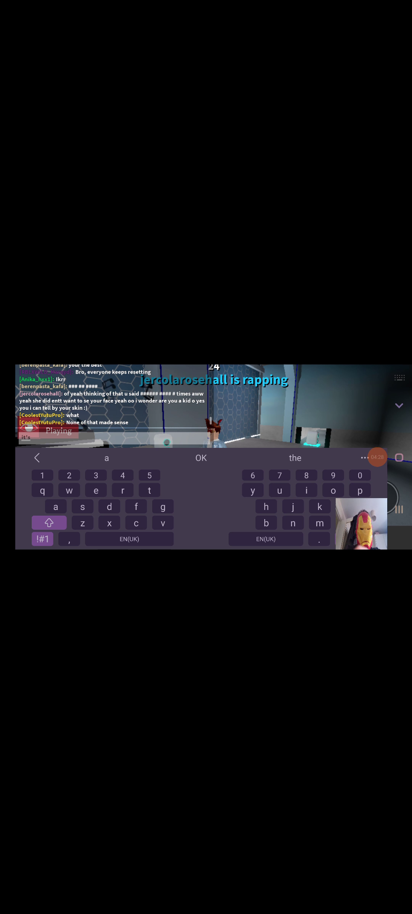
{"action": "type", "text": "out "}
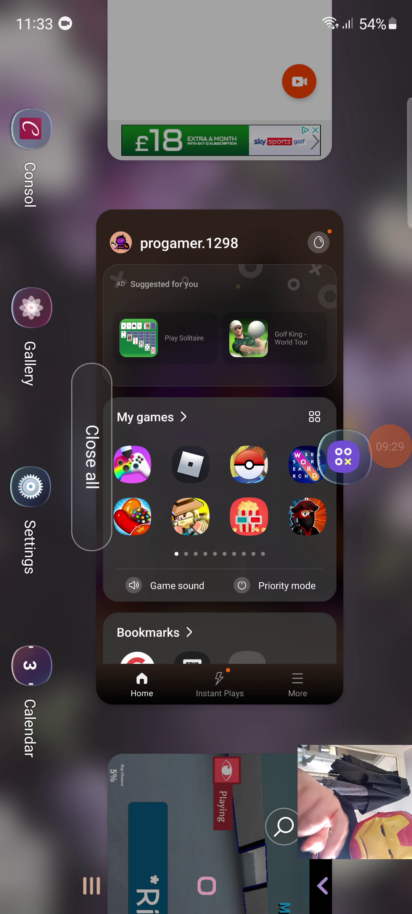
{"action": "left_click_drag", "start_coordinate": [214, 215], "coordinate": [214, 579]}
- Switch from Roblox to eRecorder to view its saved recordings list
{"action": "left_click", "coordinate": [222, 308]}
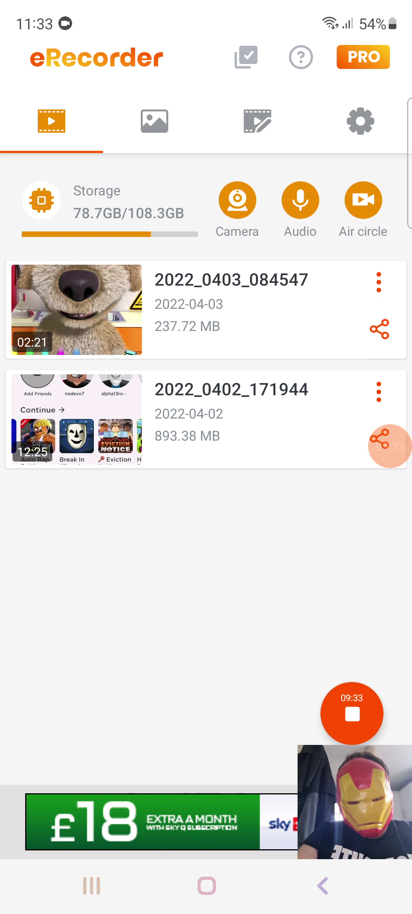